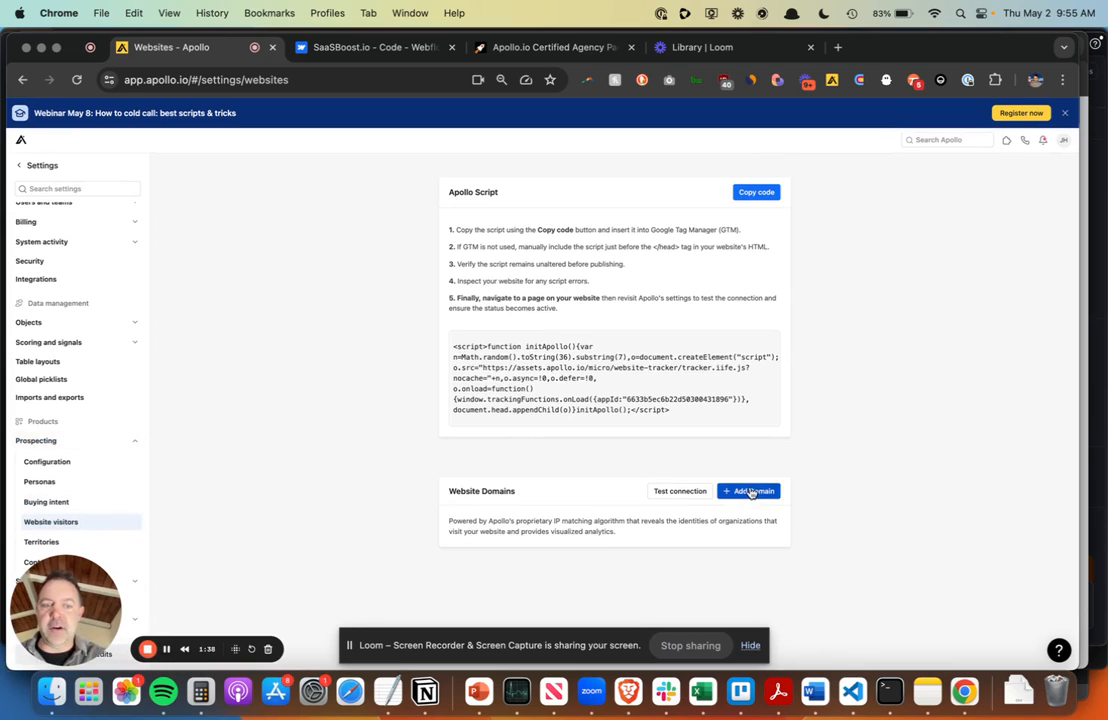
pyautogui.click(751, 492)
pyautogui.click(477, 262)
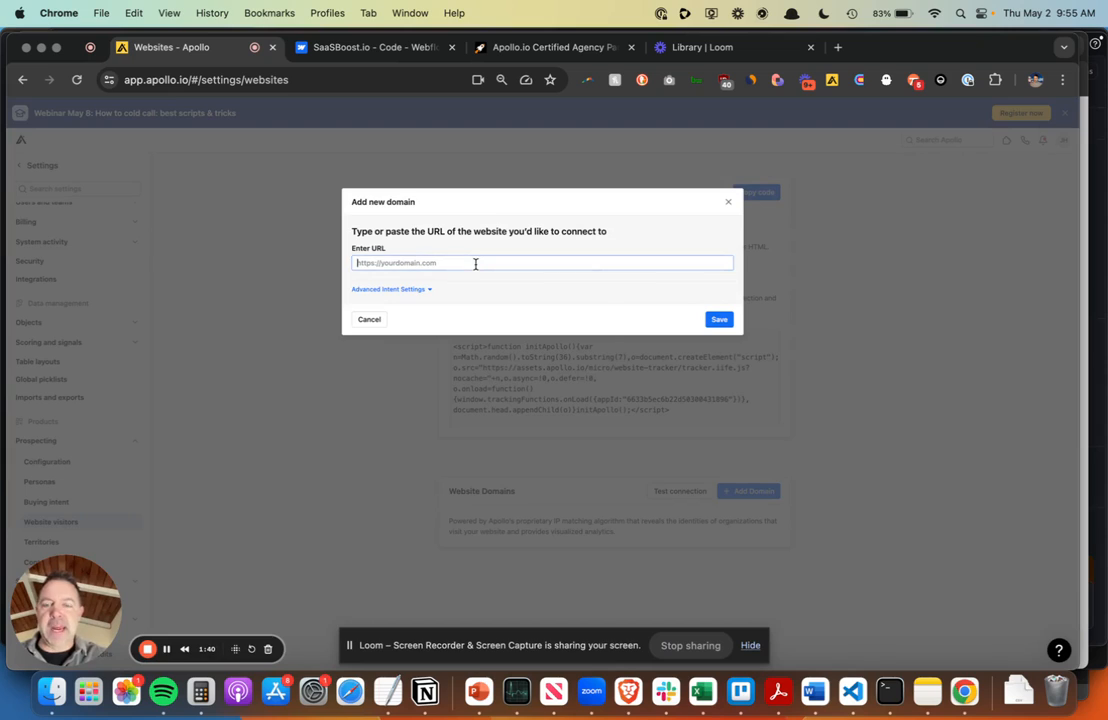
pyautogui.write('https://saas')
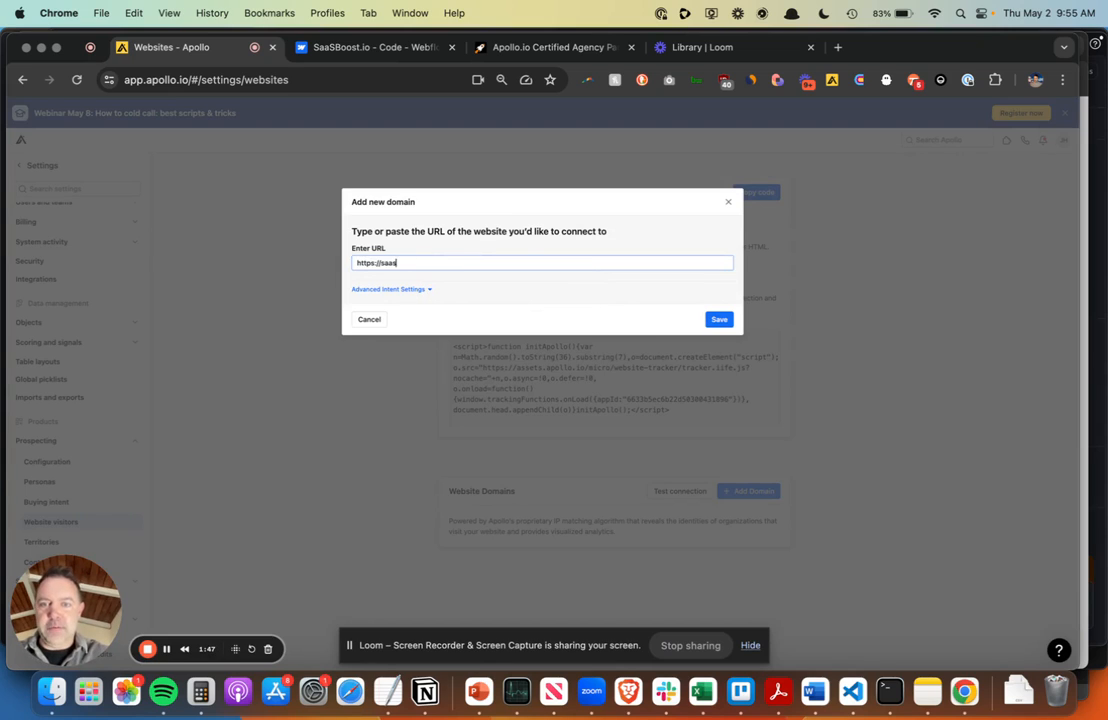
pyautogui.write('boost.io')
# - Expand the advanced intent settings and add a new page rule with High intent
pyautogui.click(419, 290)
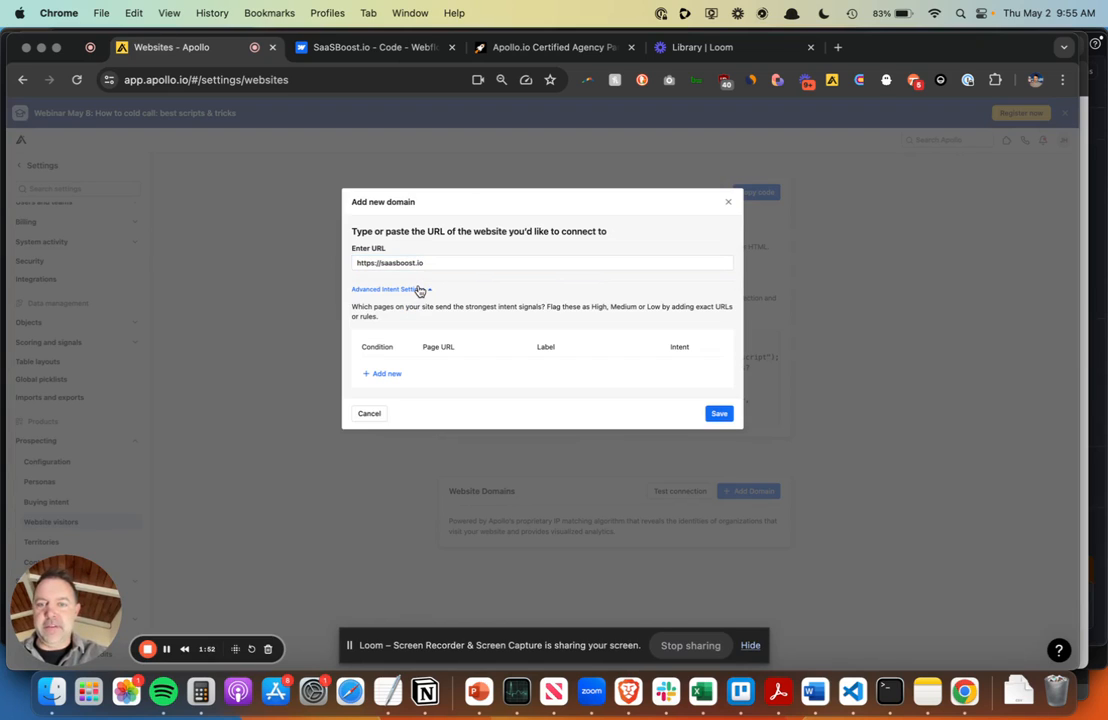
pyautogui.click(388, 374)
pyautogui.click(445, 372)
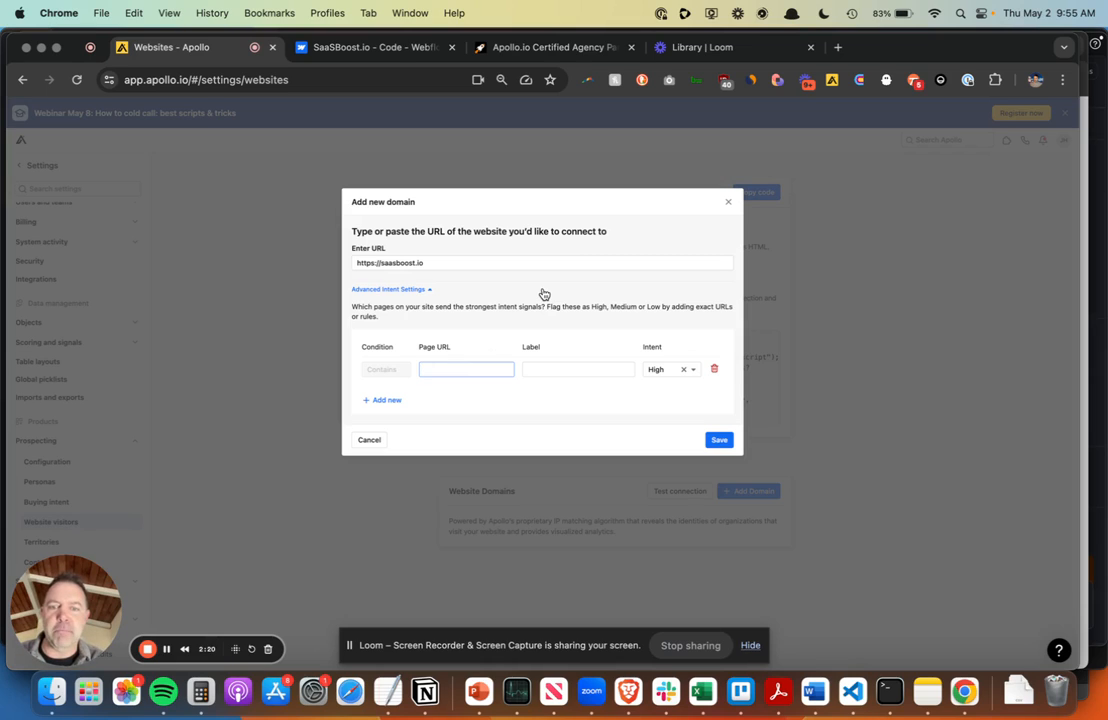
# - Copy the address of SaaSBoost's services/apollo-io-strategy-and-setup page and paste it as the intent rule's page URL in Apollo
pyautogui.click(560, 47)
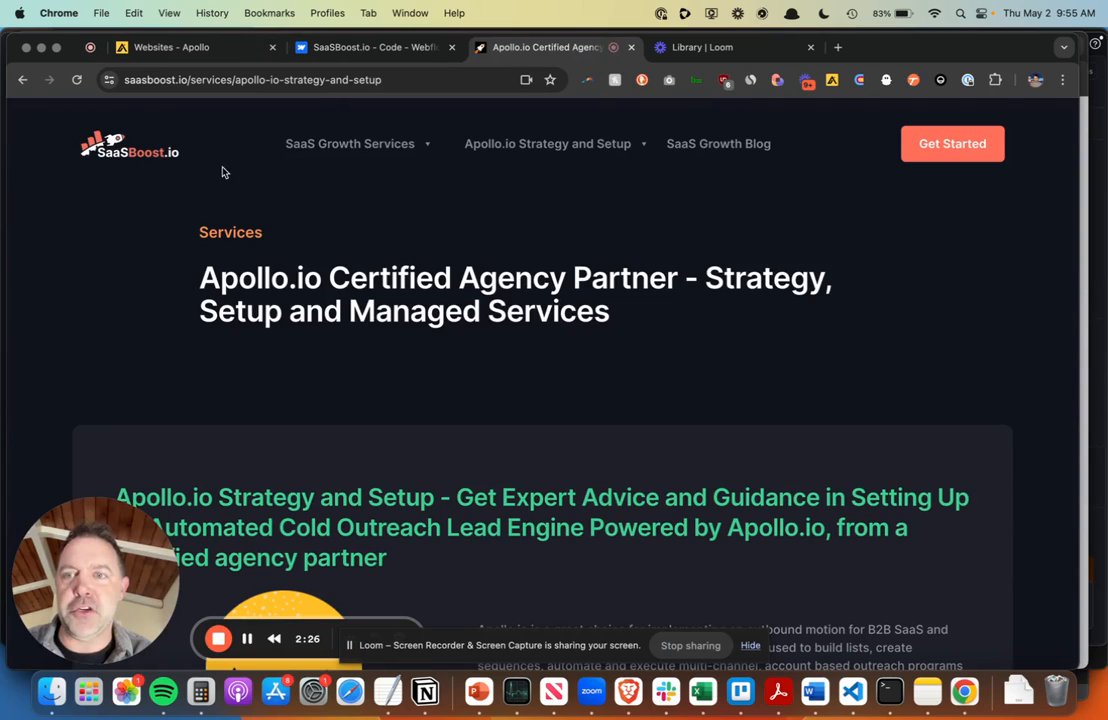
pyautogui.click(338, 80)
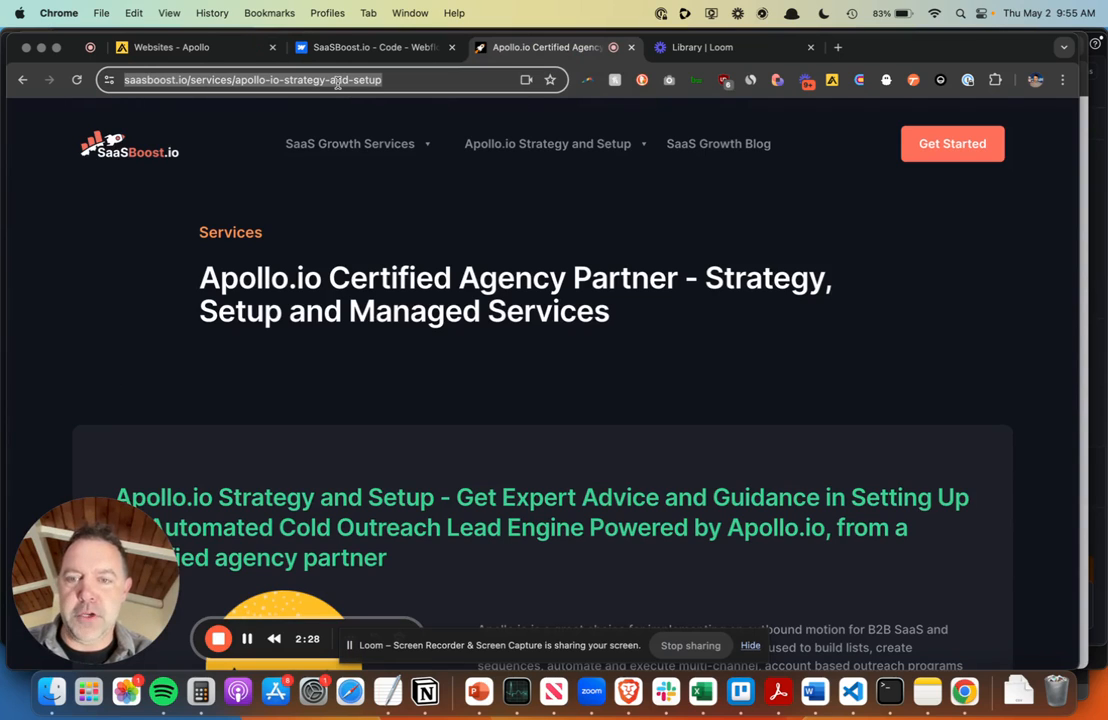
pyautogui.click(76, 308)
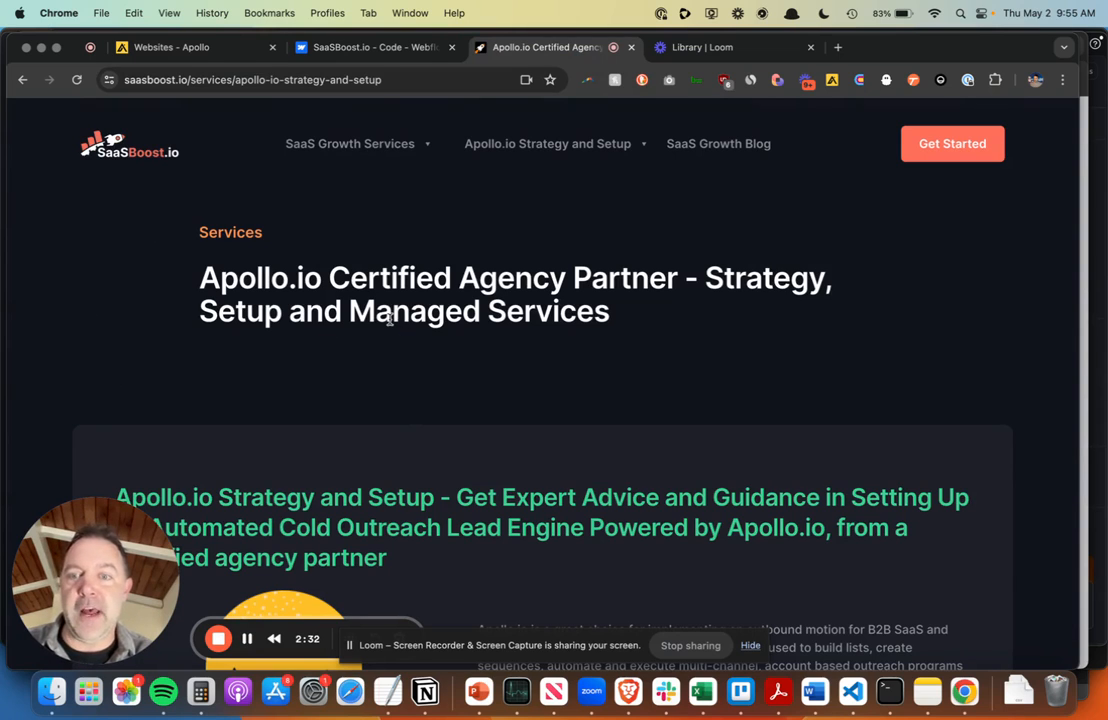
pyautogui.scroll(-1, 130, 367)
pyautogui.scroll(-3, 130, 367)
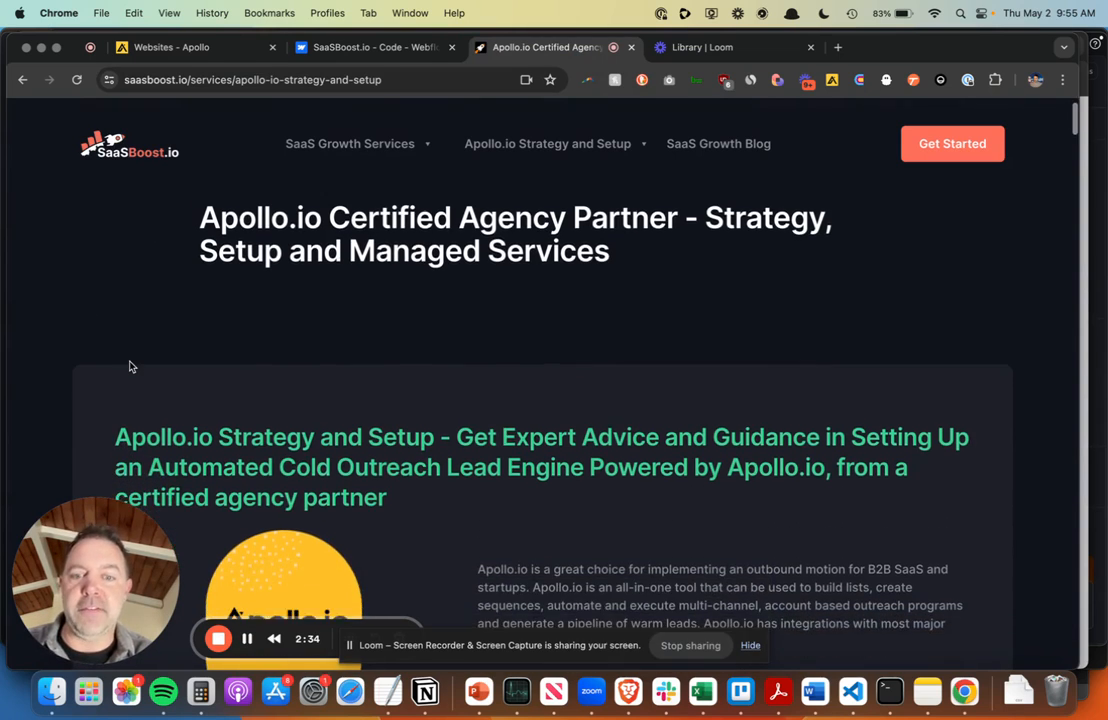
pyautogui.scroll(3, 130, 367)
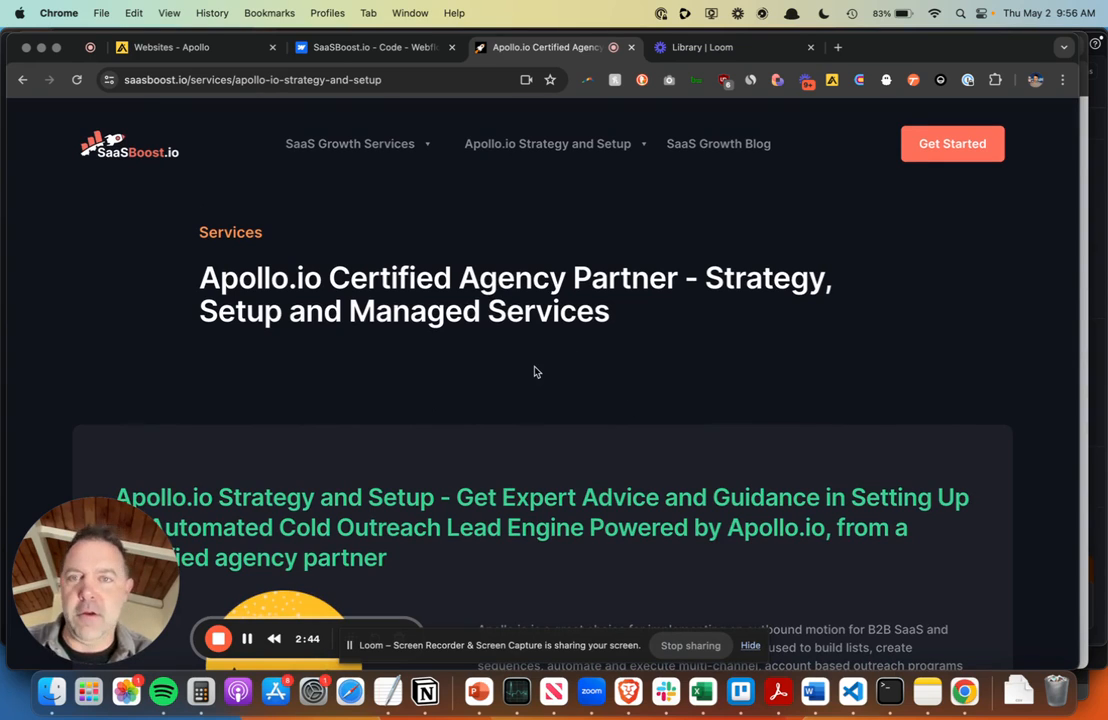
pyautogui.click(193, 48)
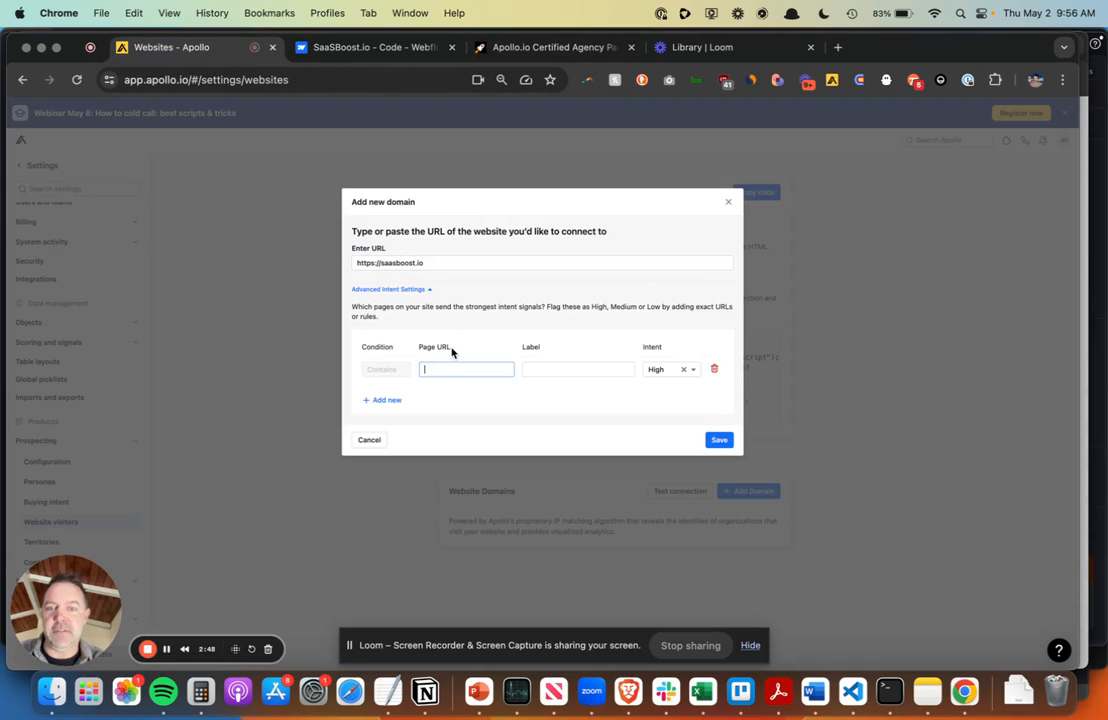
pyautogui.press('super+v')
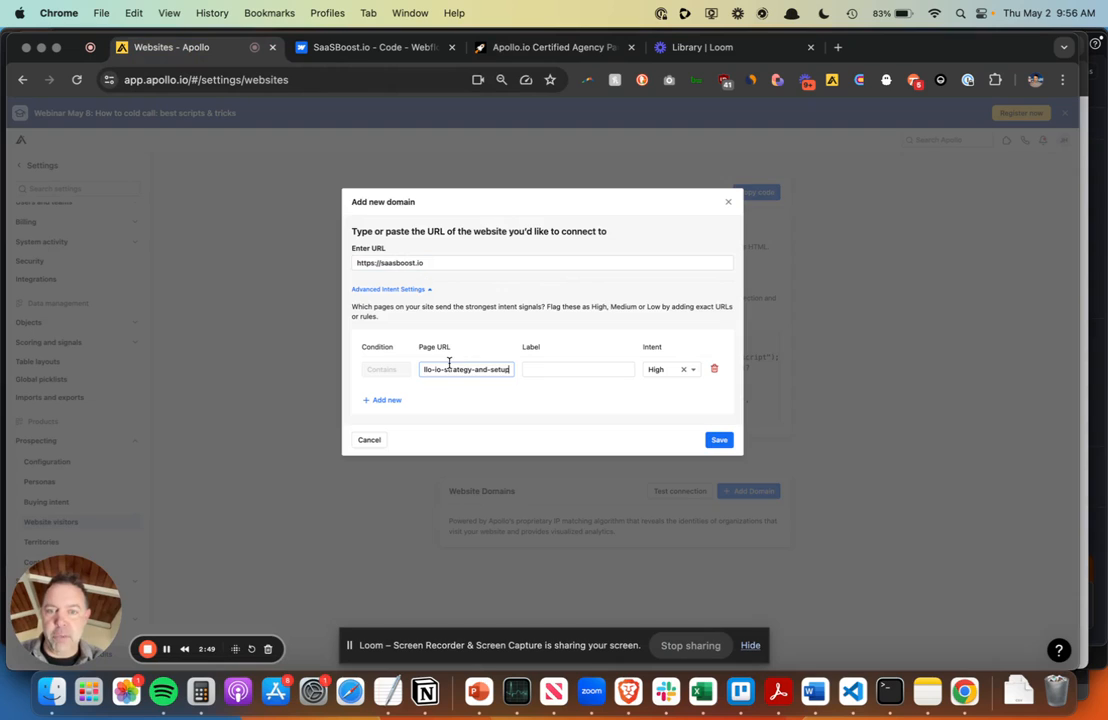
# - Label the page intent rule "apollo" and save the new domain
pyautogui.click(538, 370)
pyautogui.write('apoll')
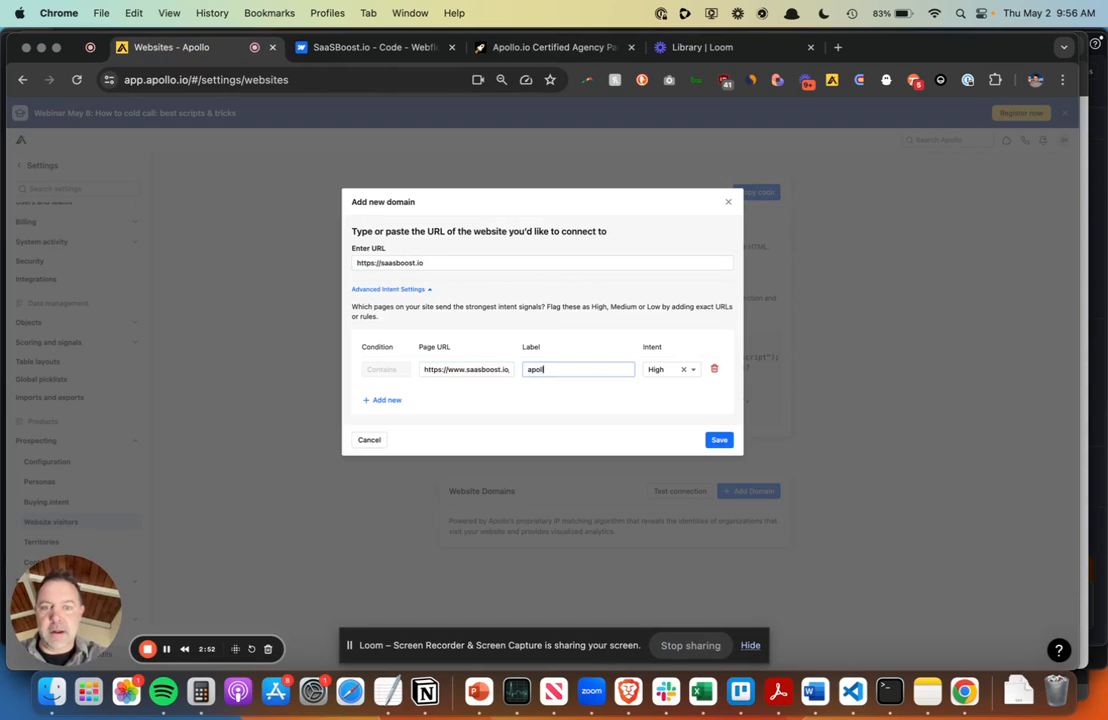
pyautogui.write('o')
pyautogui.click(483, 370)
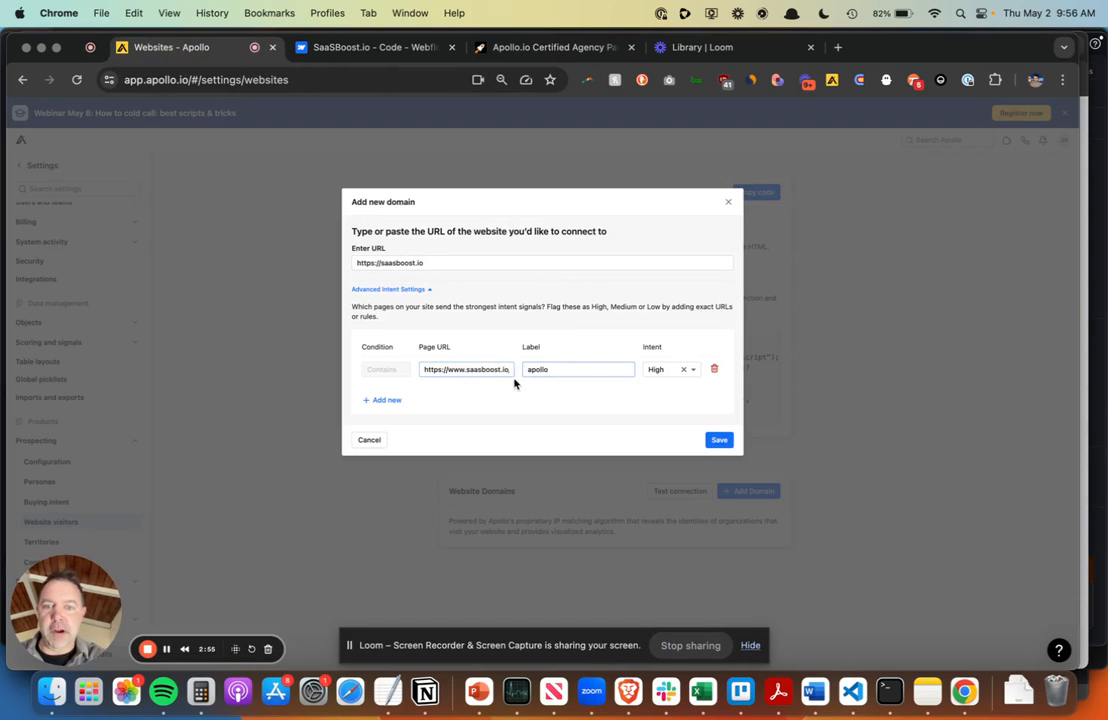
pyautogui.click(558, 368)
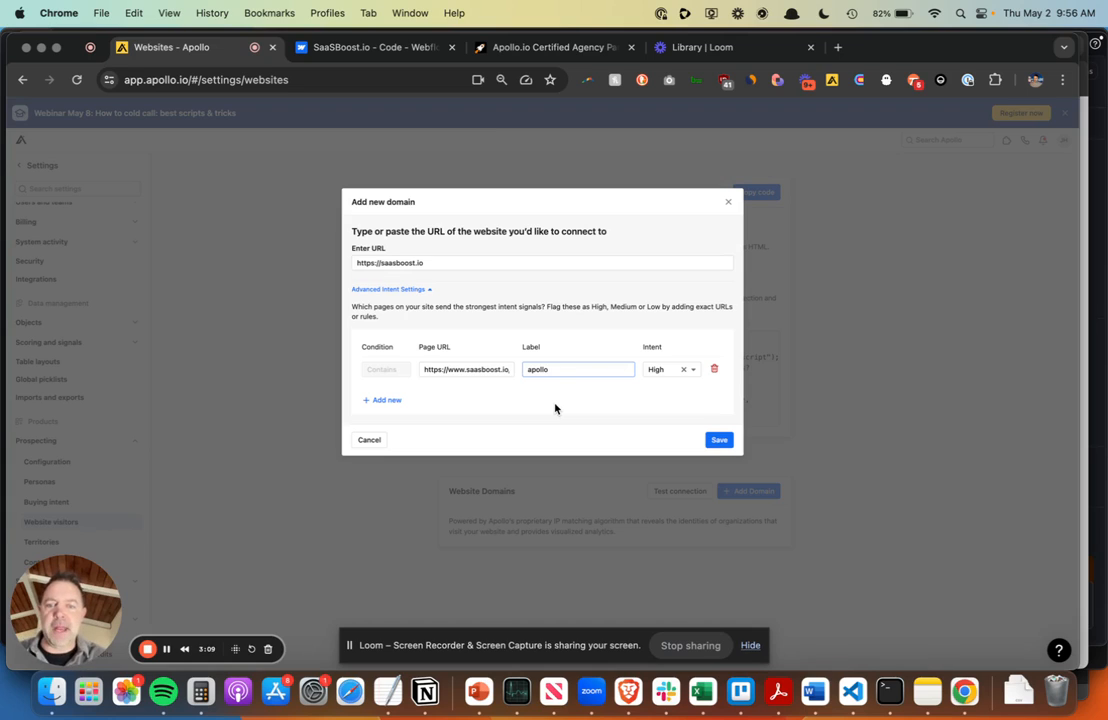
pyautogui.click(720, 440)
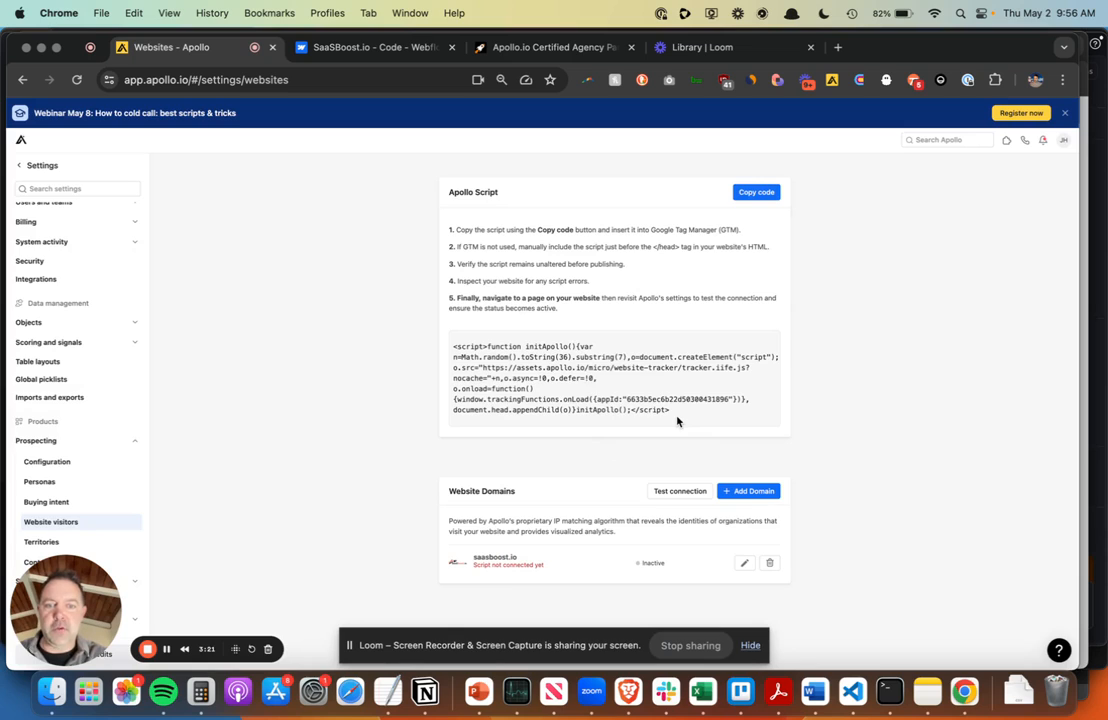
# - Copy the Apollo website tracking script
pyautogui.moveTo(677, 419); pyautogui.dragTo(450, 347)
pyautogui.click(570, 369)
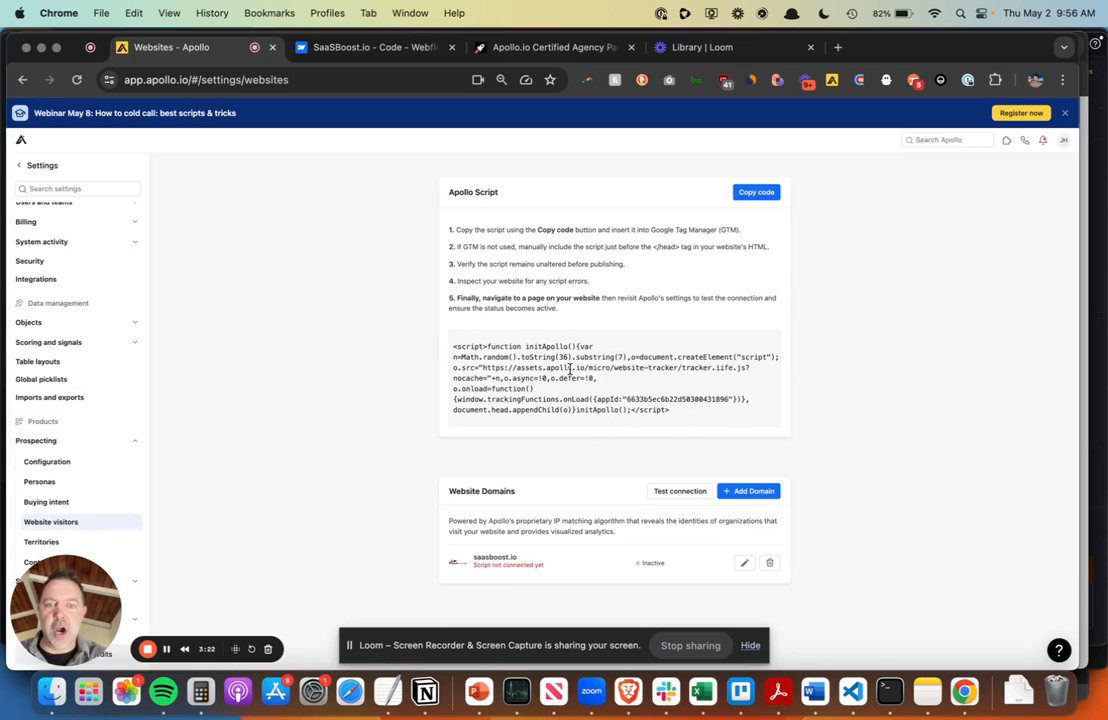
pyautogui.click(765, 195)
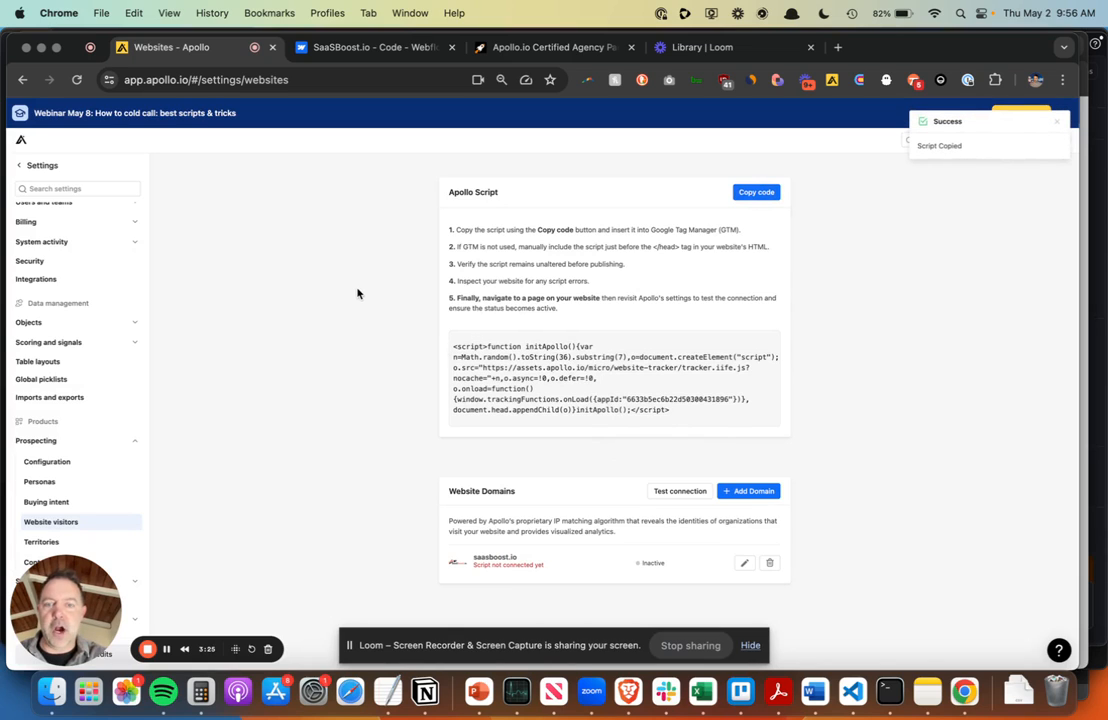
# - Switch to Webflow, paste the tracking script below the Apollo.io tag comment in the head code, and save it
pyautogui.click(368, 52)
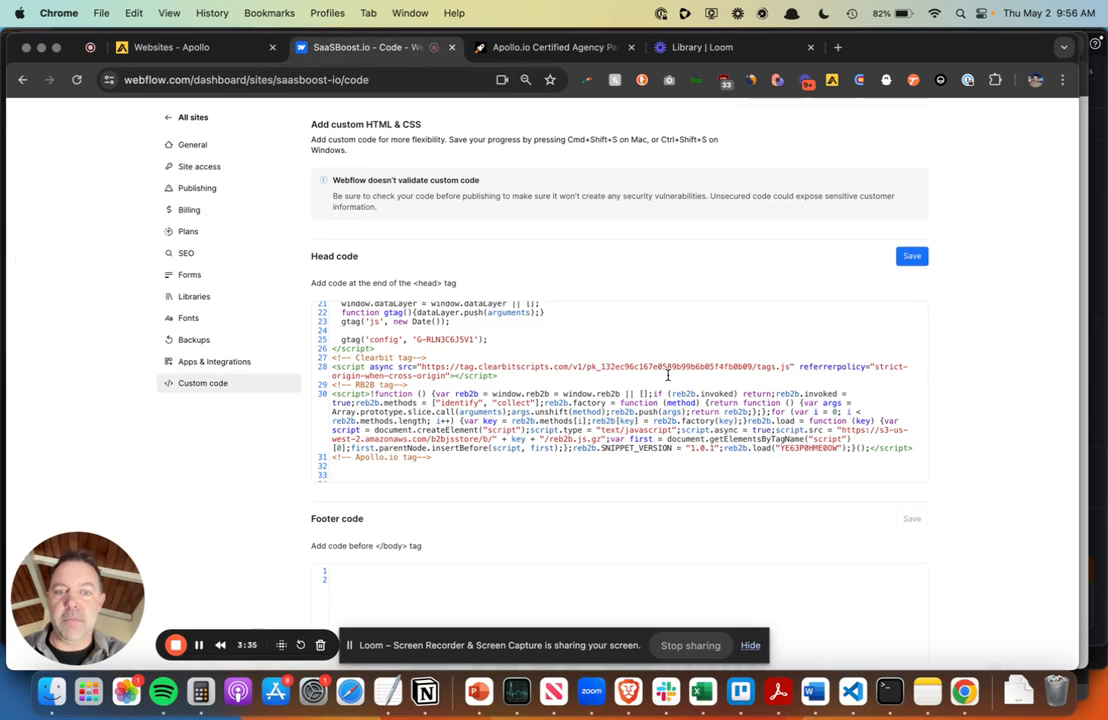
pyautogui.scroll(-1, 668, 375)
pyautogui.scroll(3, 668, 375)
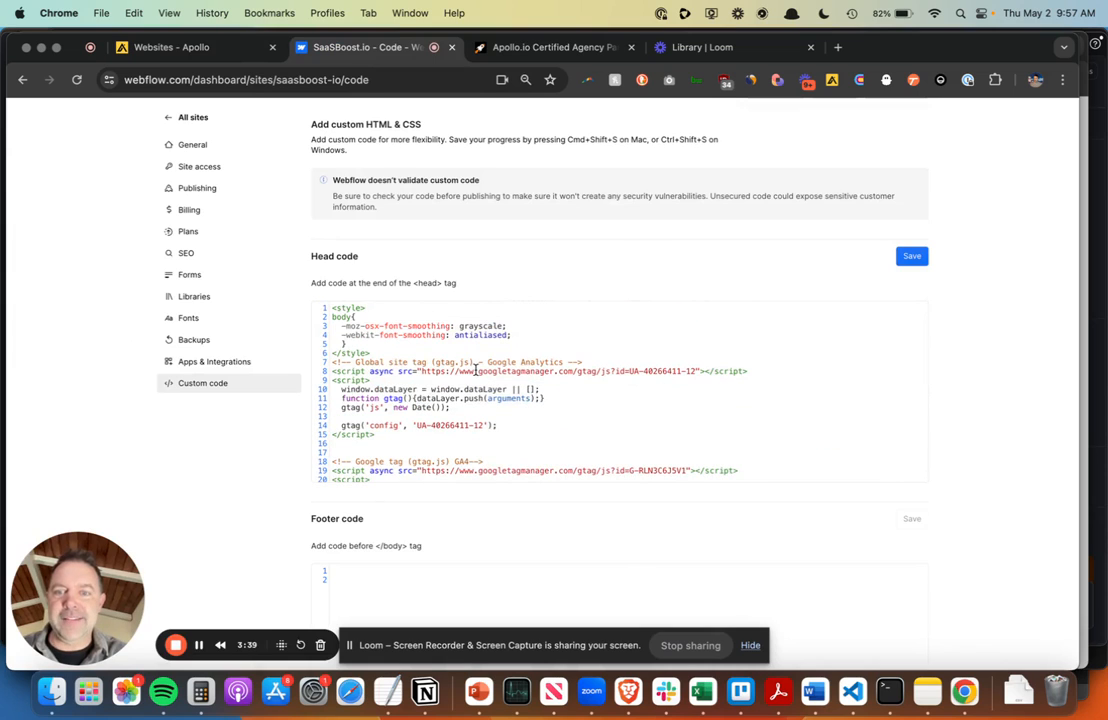
pyautogui.scroll(-10, 475, 369)
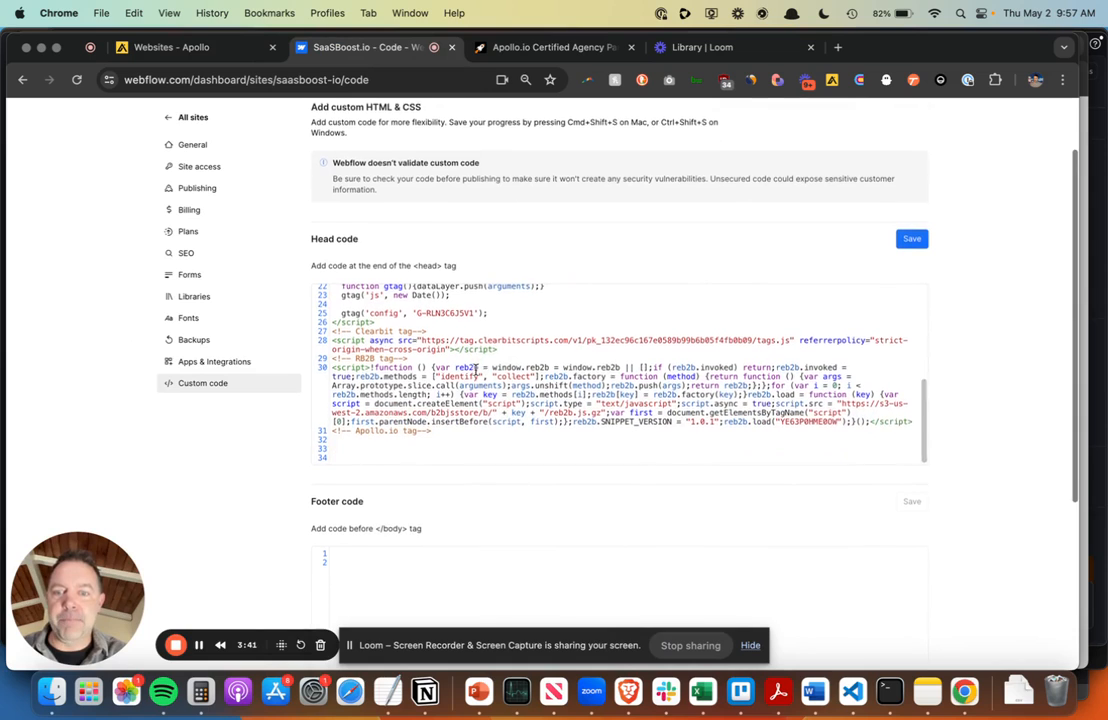
pyautogui.click(404, 441)
pyautogui.press('super+v')
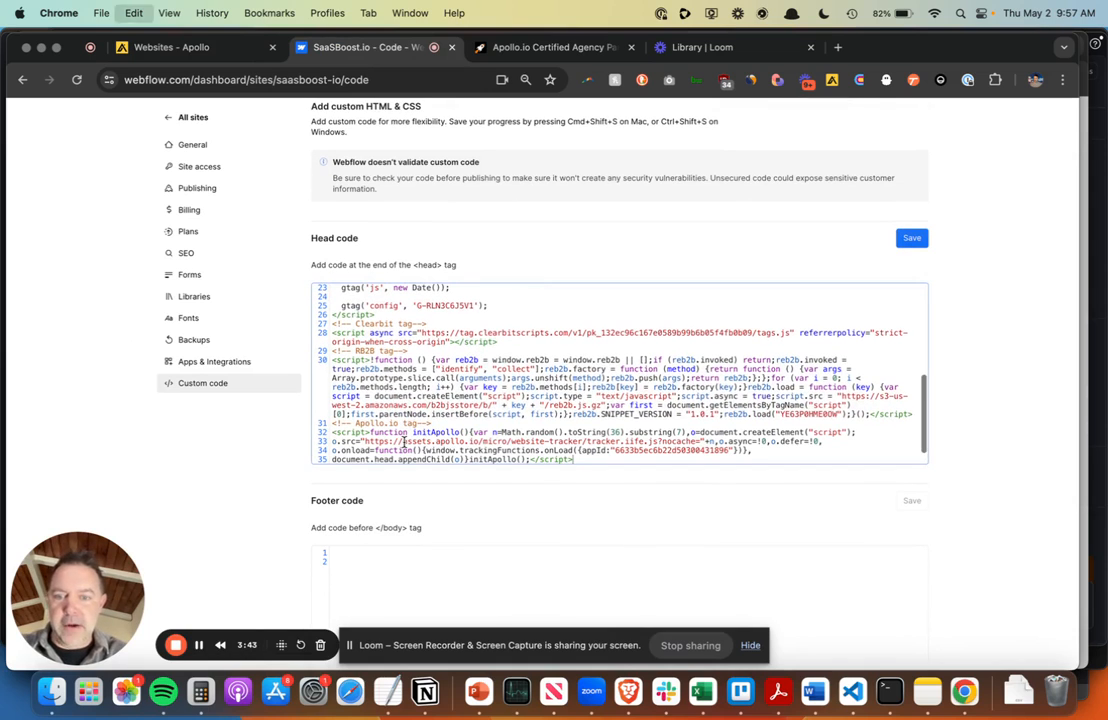
pyautogui.click(903, 241)
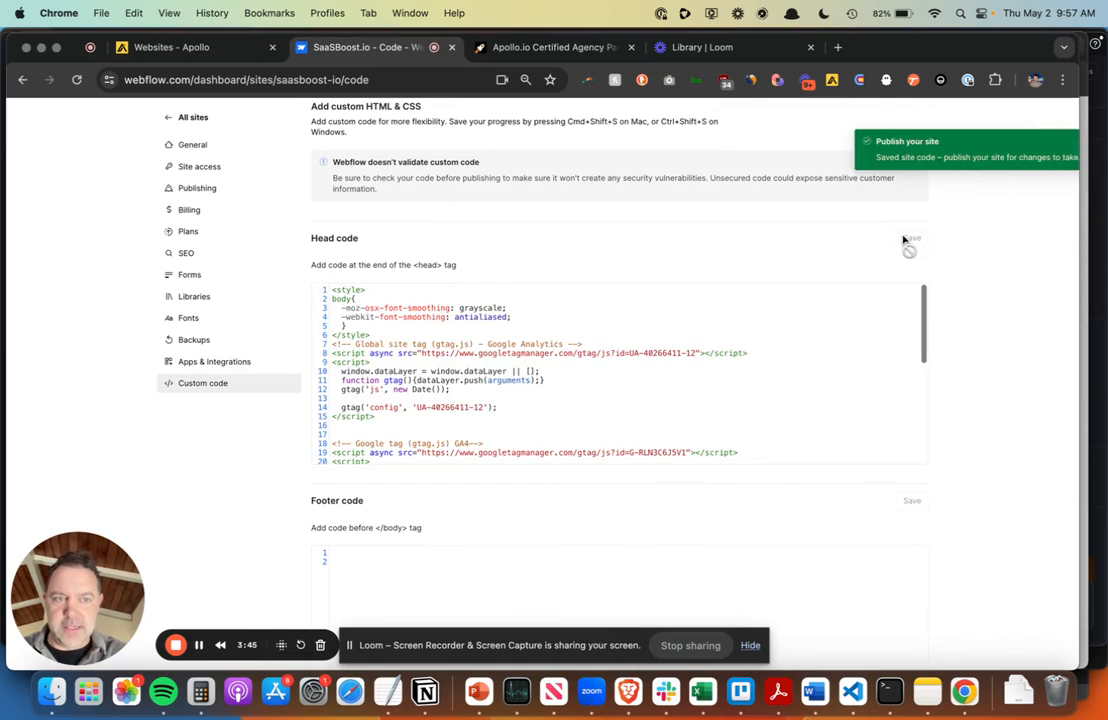
pyautogui.click(1058, 145)
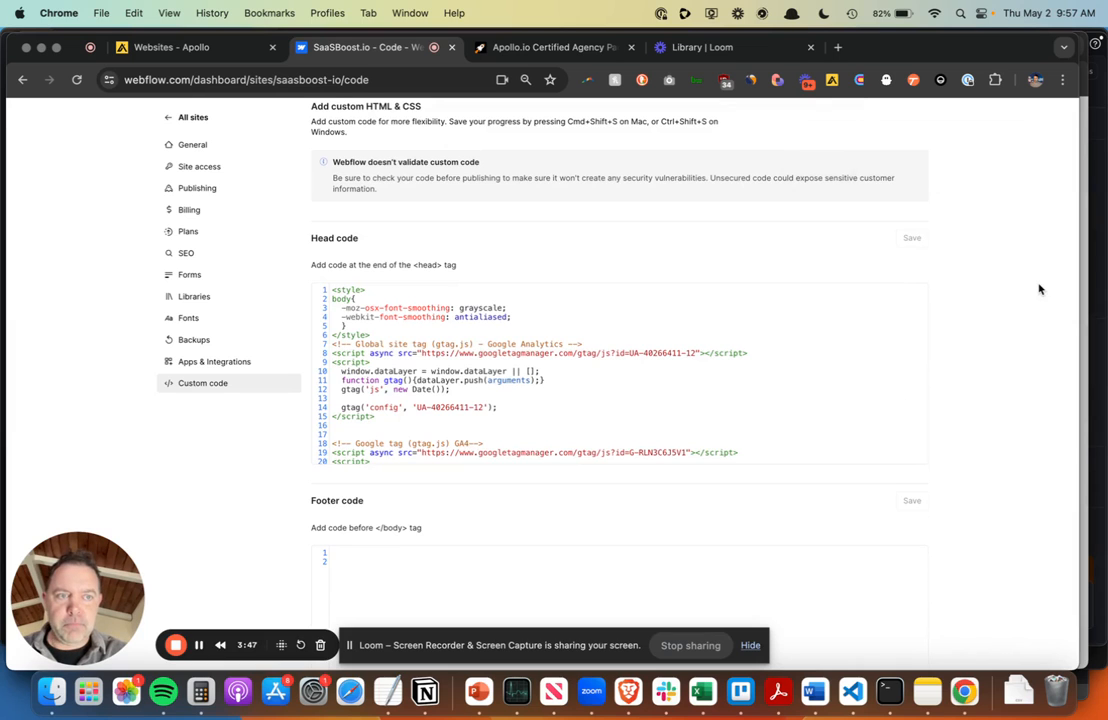
pyautogui.scroll(3, 1036, 289)
pyautogui.click(901, 152)
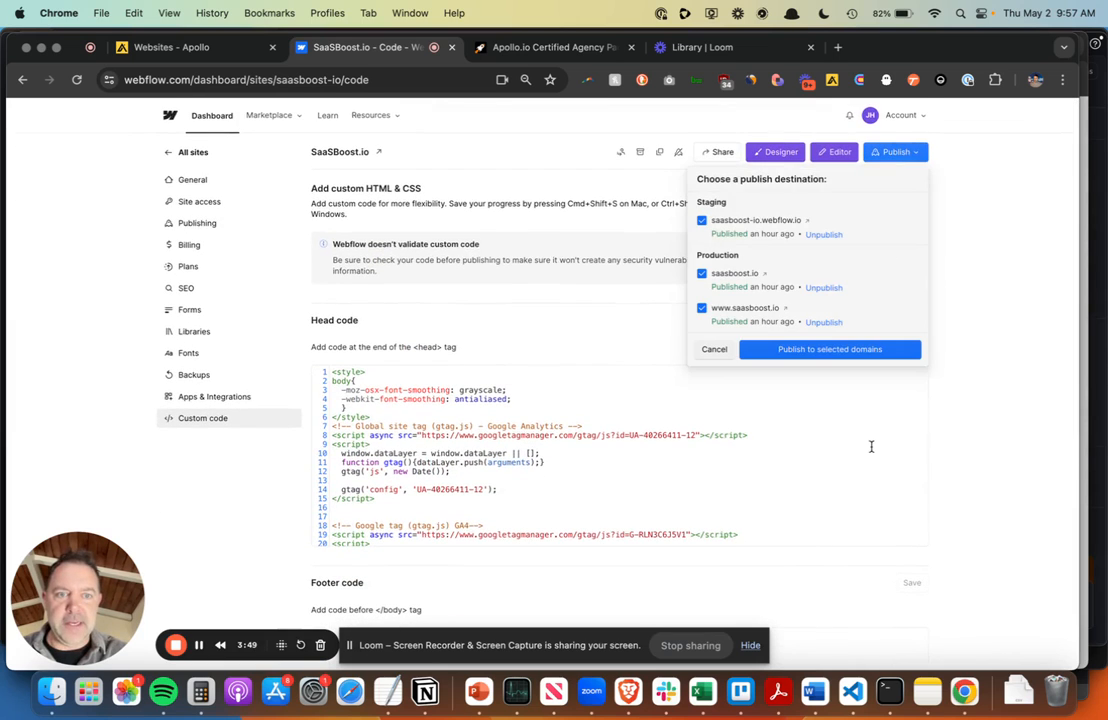
pyautogui.click(718, 303)
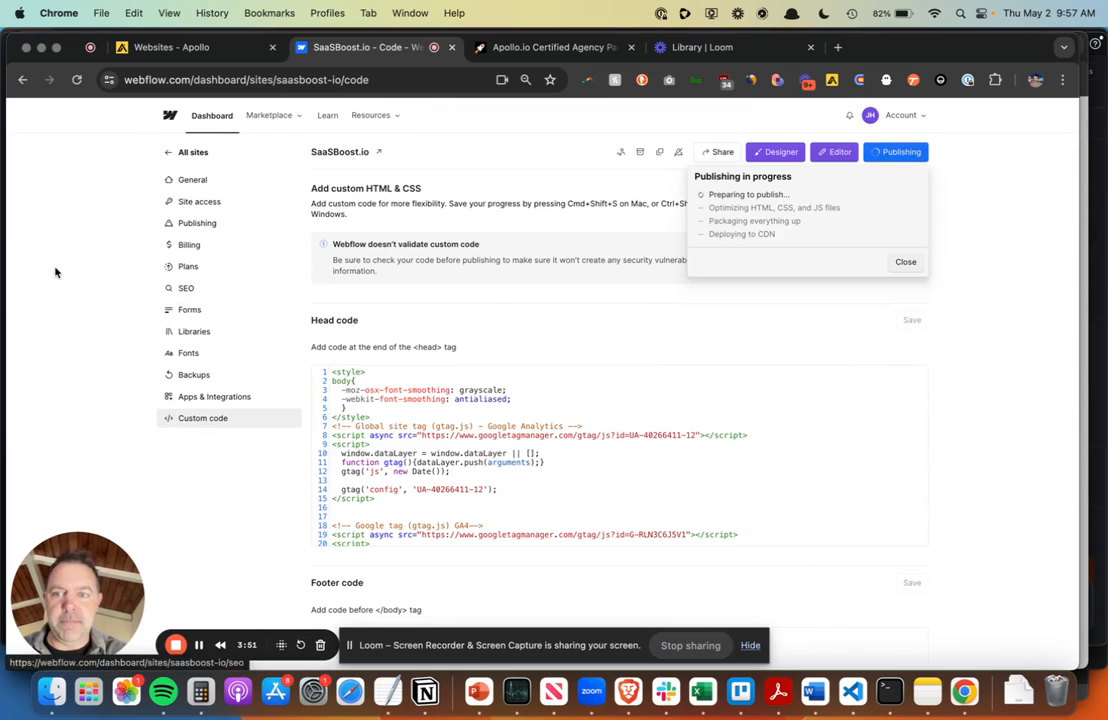
# - Switch back to Apollo's website settings, test the saasboost.io script connection, and reload the page
pyautogui.click(172, 52)
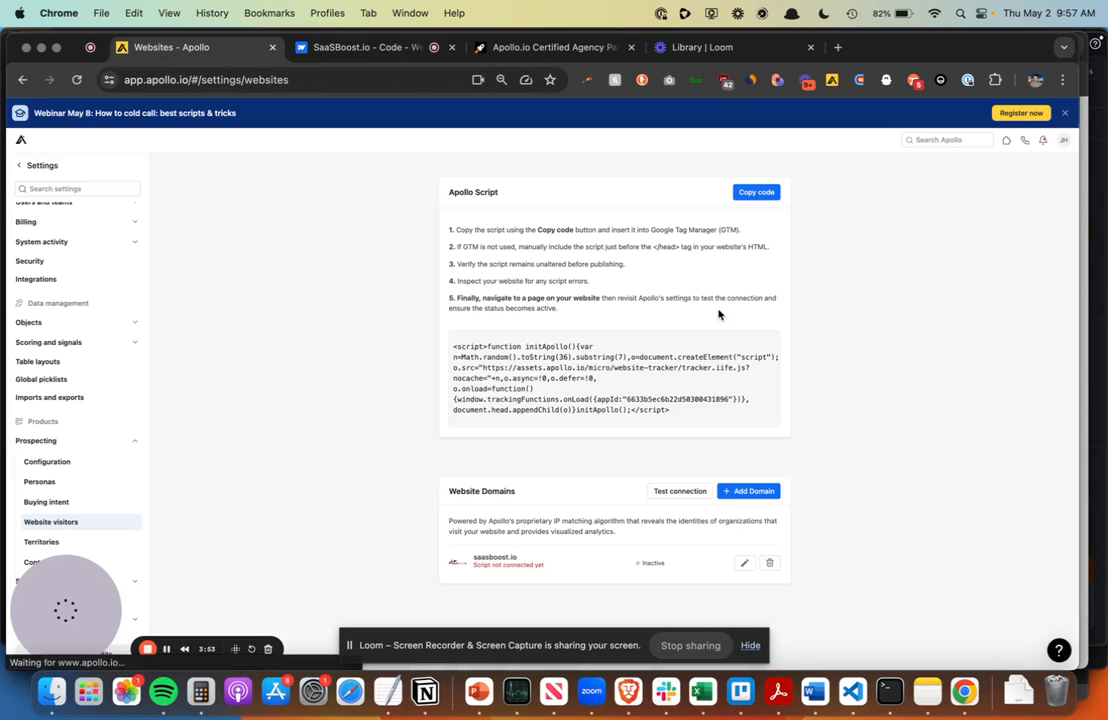
pyautogui.click(372, 49)
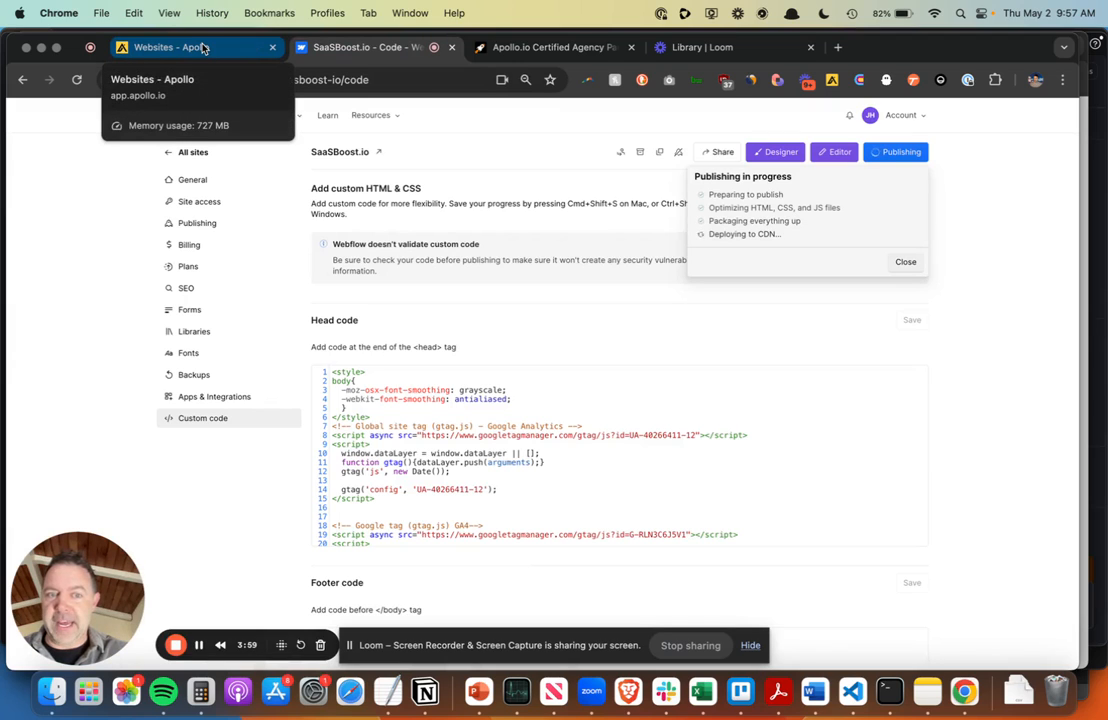
pyautogui.click(203, 49)
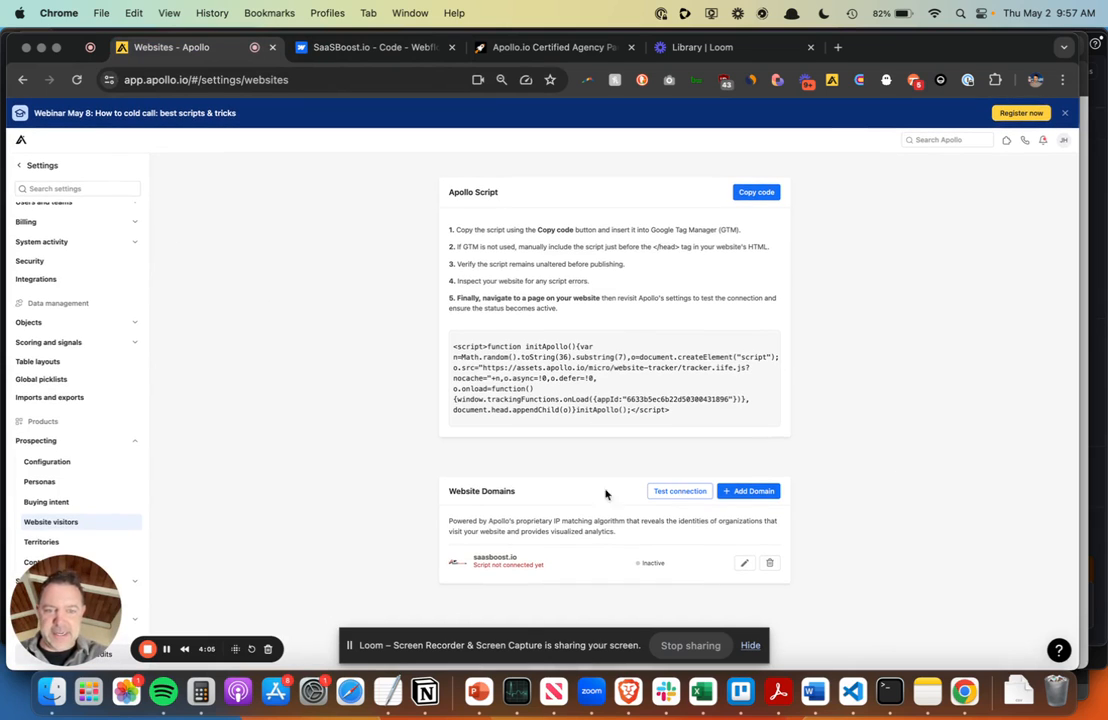
pyautogui.click(680, 491)
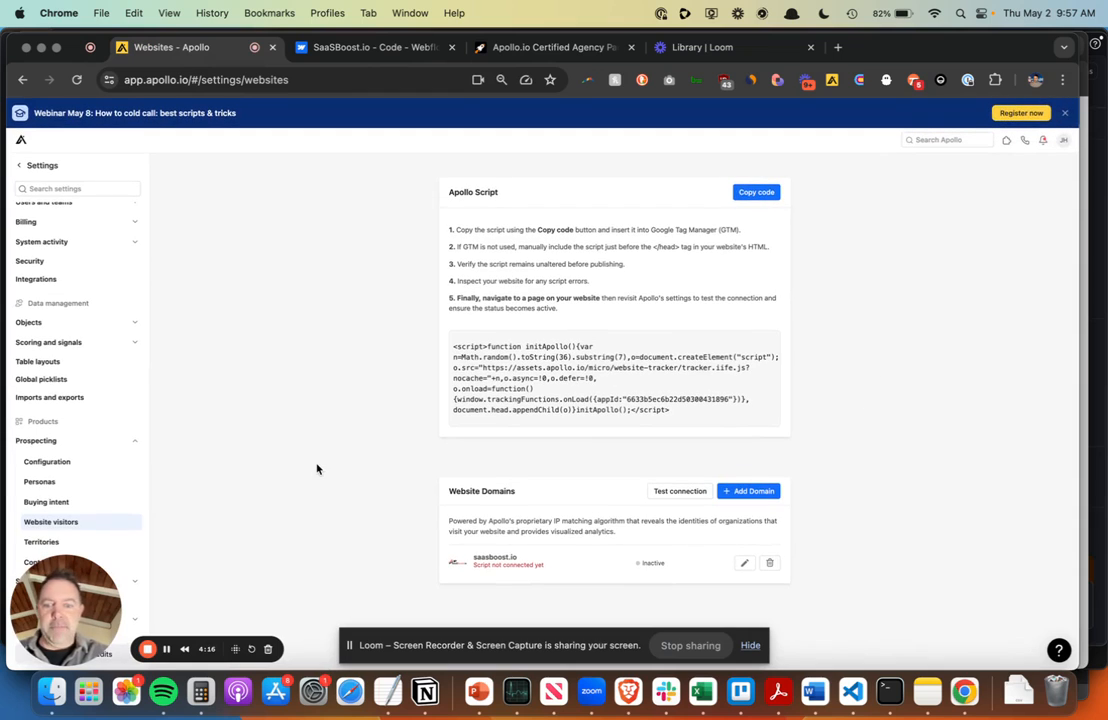
pyautogui.click(246, 77)
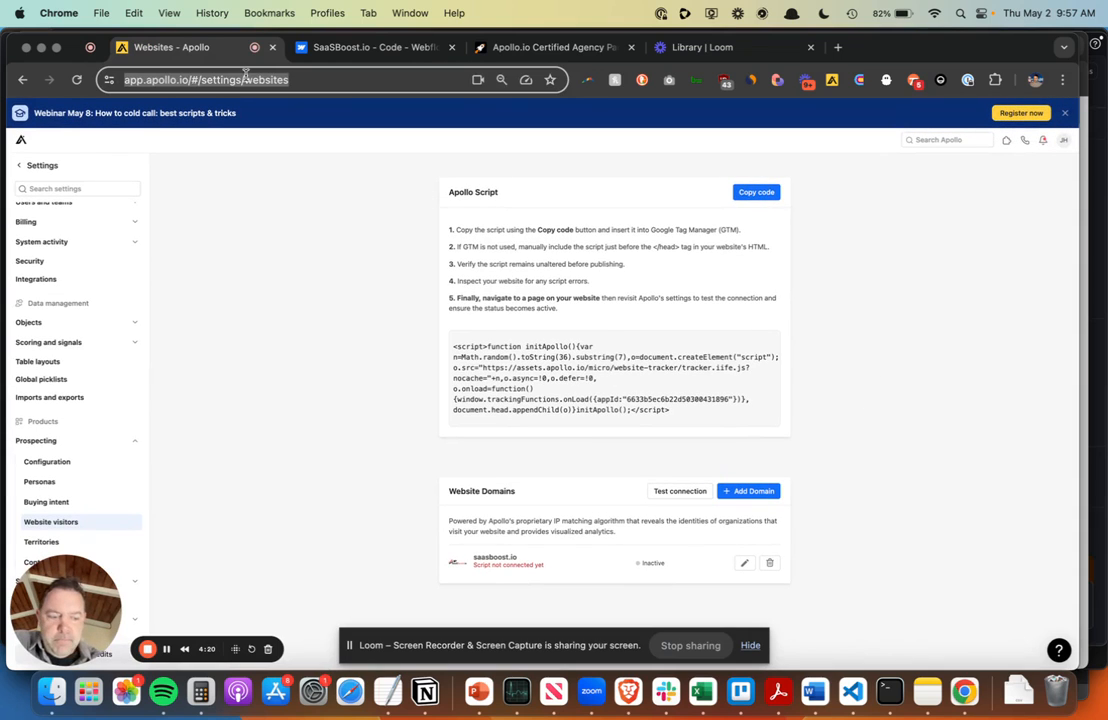
pyautogui.press('Return')
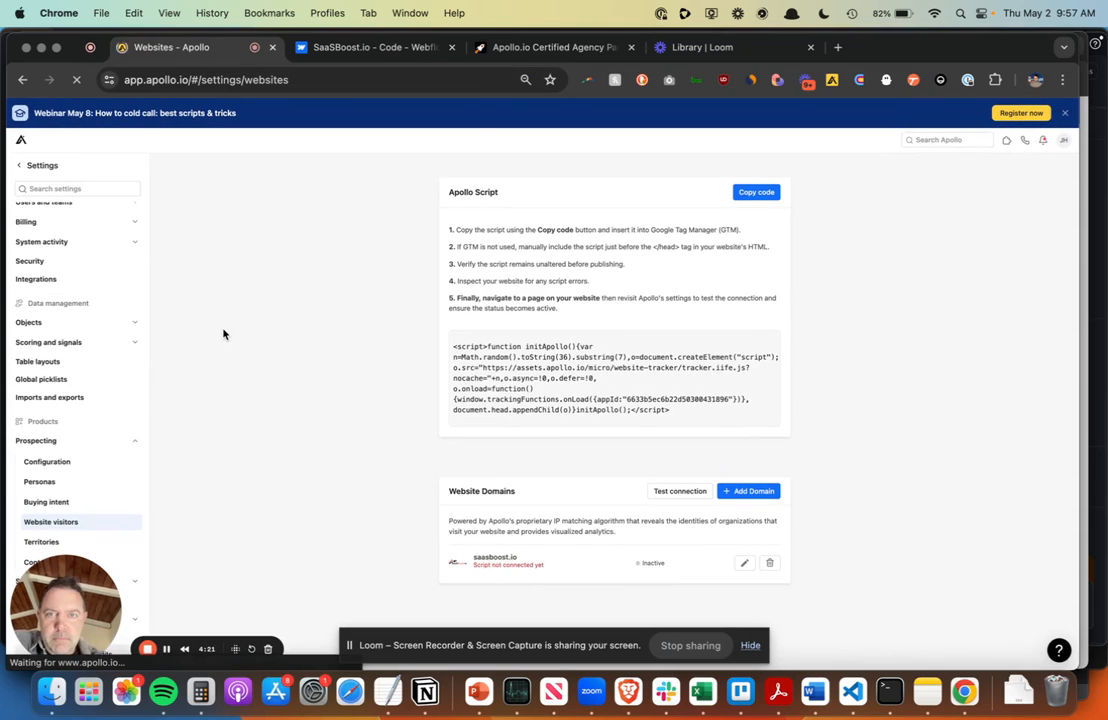